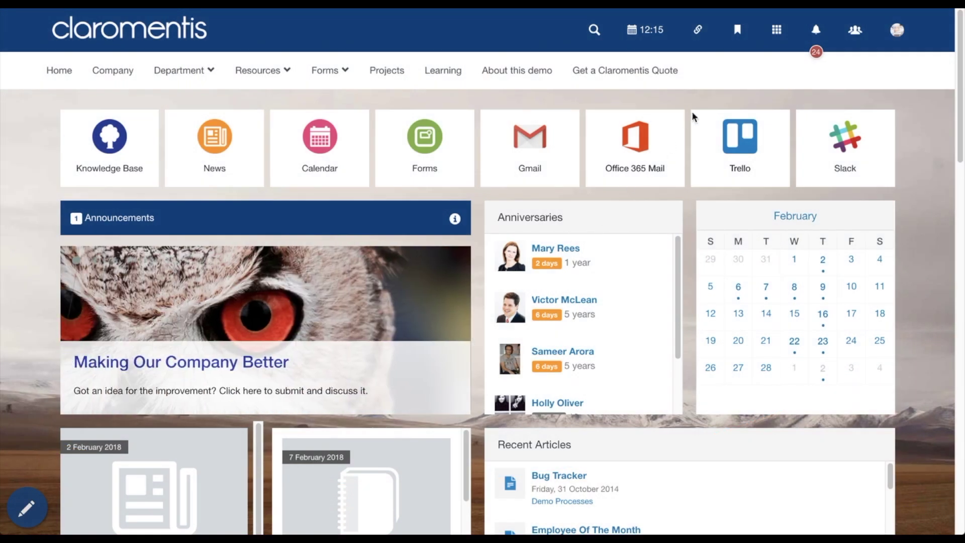
Go to Admin from the apps grid and open Menu Builder by searching 'me'.
left_click(778, 33)
scroll(395, 377, "down", 3)
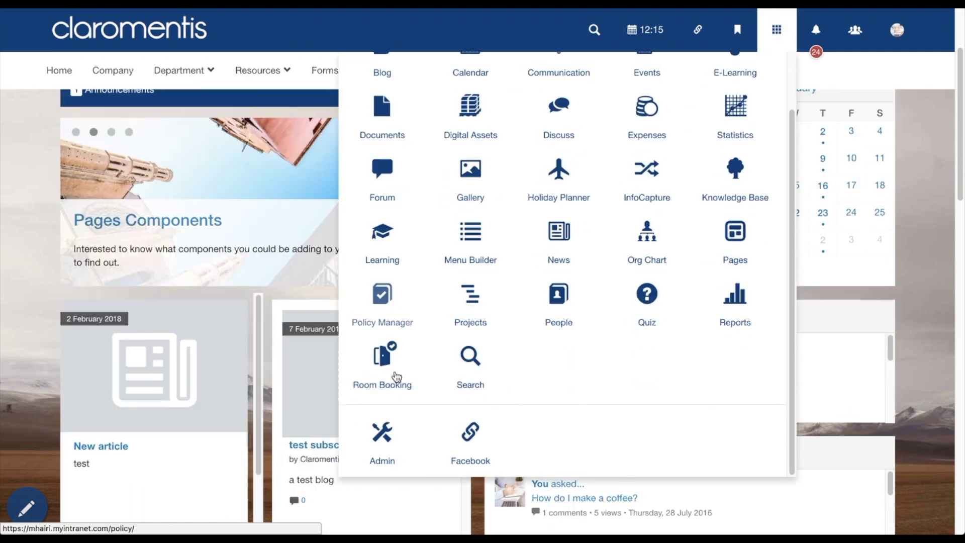
left_click(382, 447)
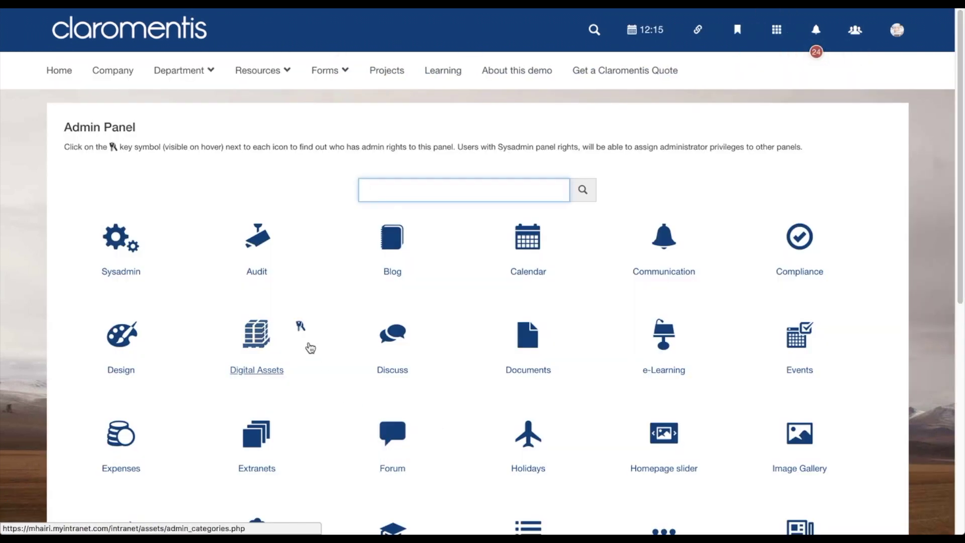
type("me")
left_click(392, 242)
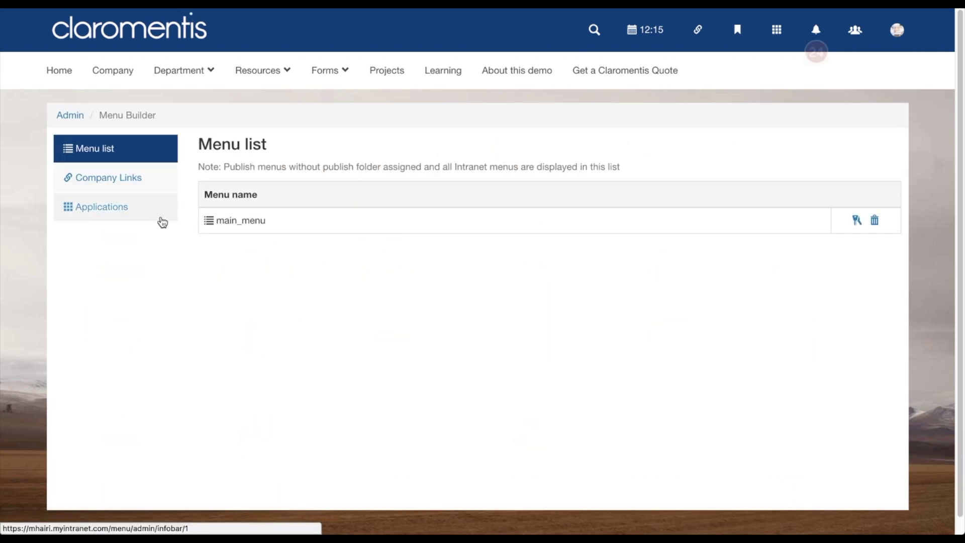
Apply the Administrators editing permissions for main_menu, then reopen main_menu via Menu Builder.
left_click(856, 221)
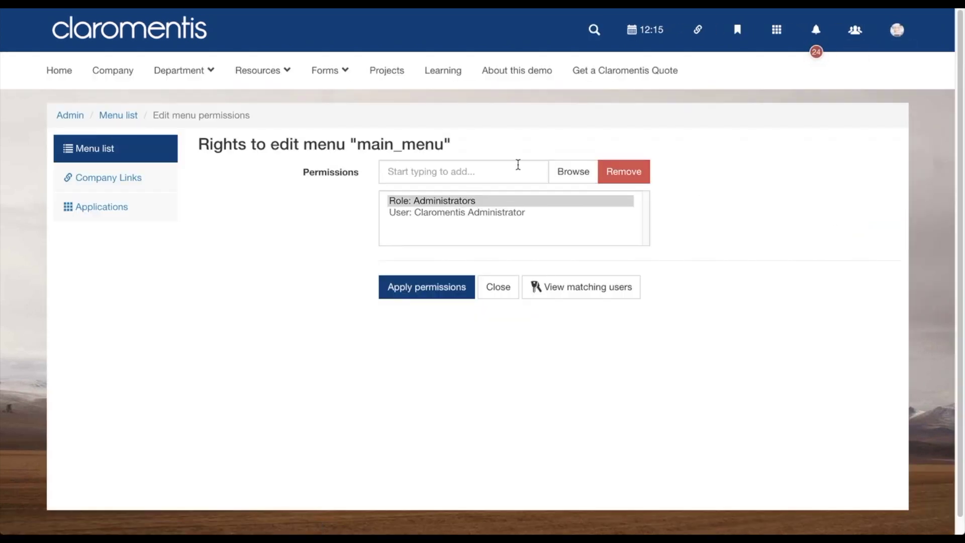
left_click(453, 286)
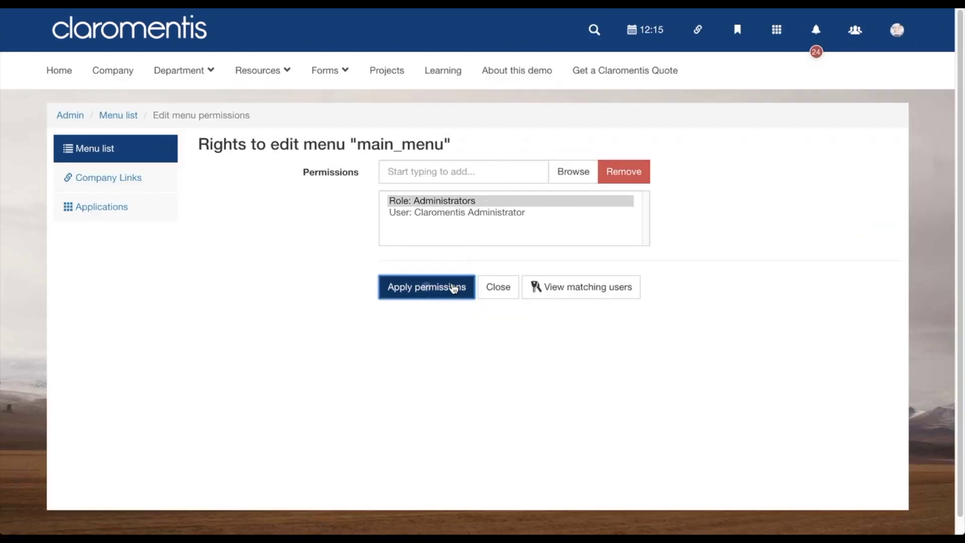
left_click(779, 41)
type("me")
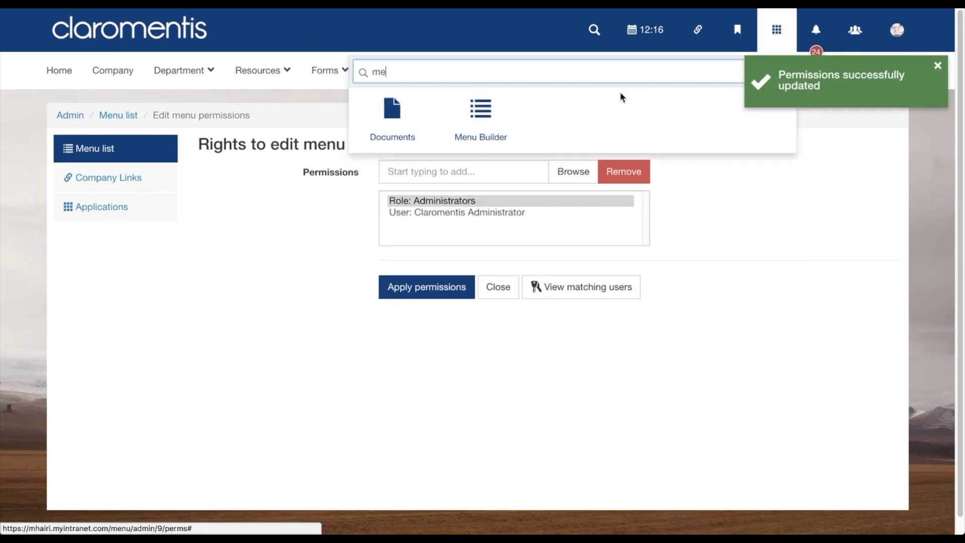
left_click(487, 115)
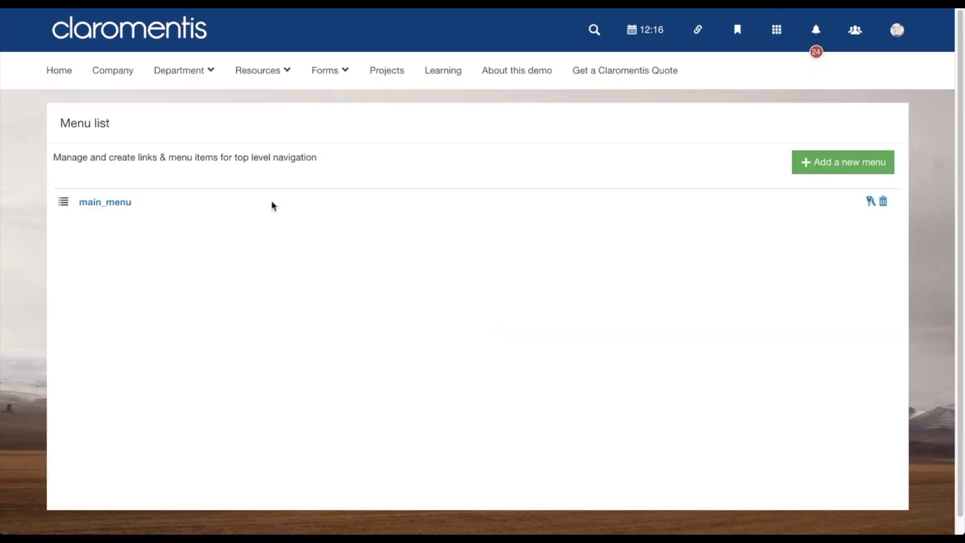
left_click(118, 204)
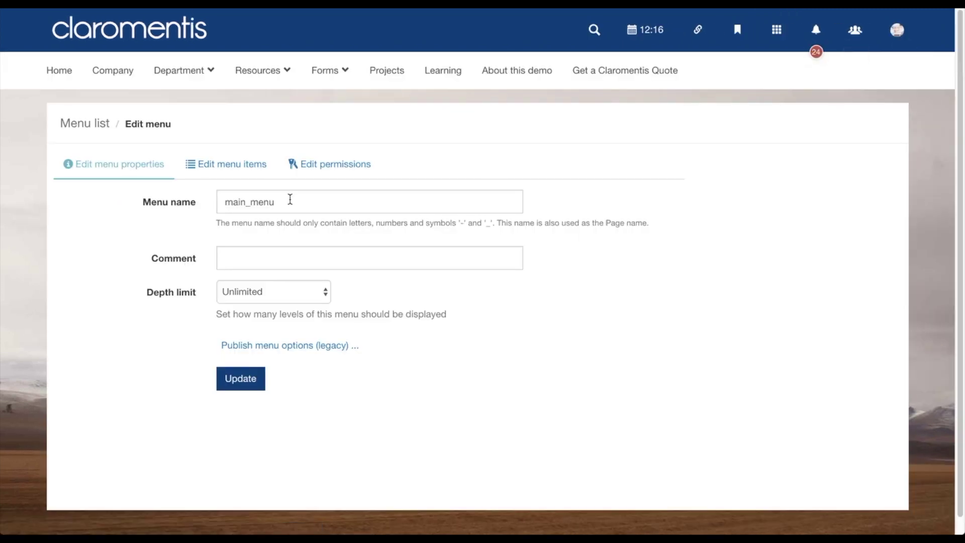
Leave main_menu's name and comment as they are and keep the depth limit at Unlimited.
left_click(291, 199)
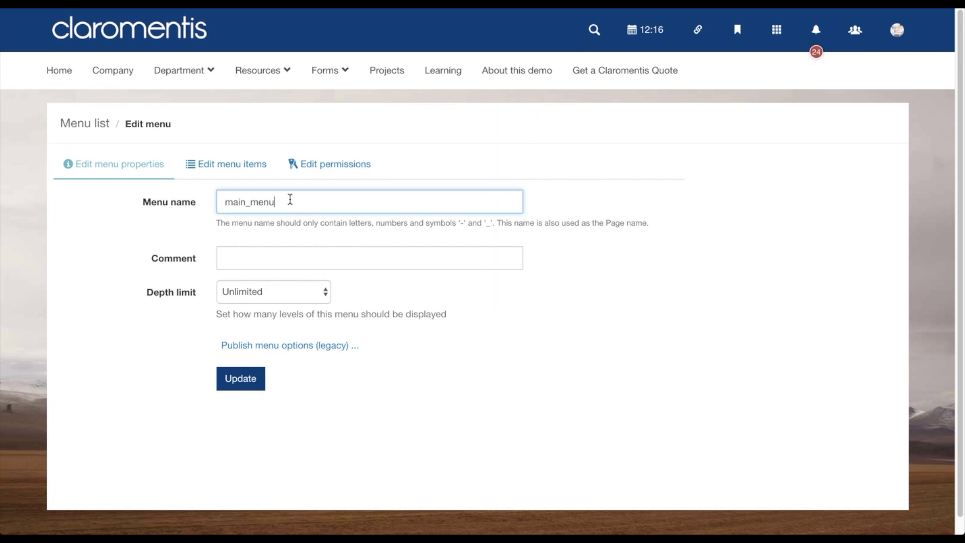
left_click(292, 257)
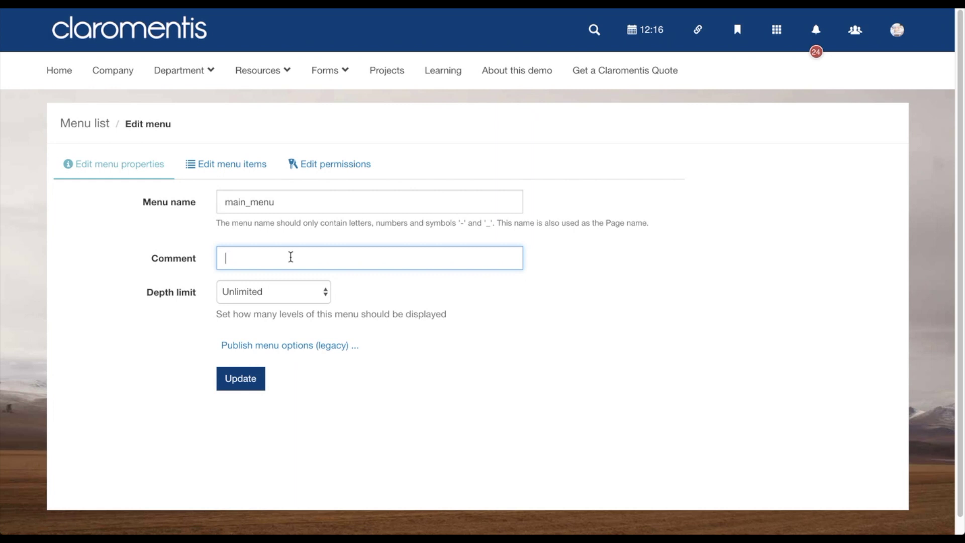
left_click(286, 291)
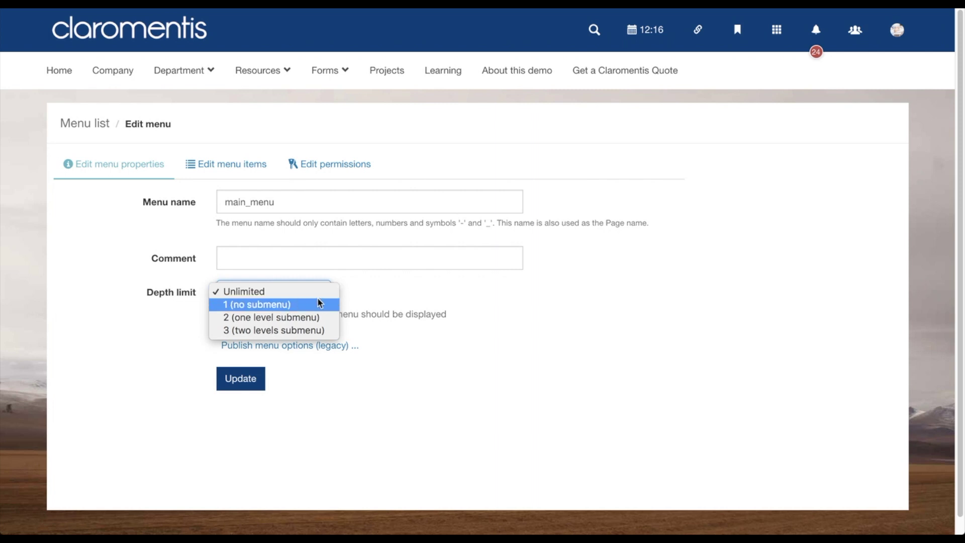
left_click(379, 298)
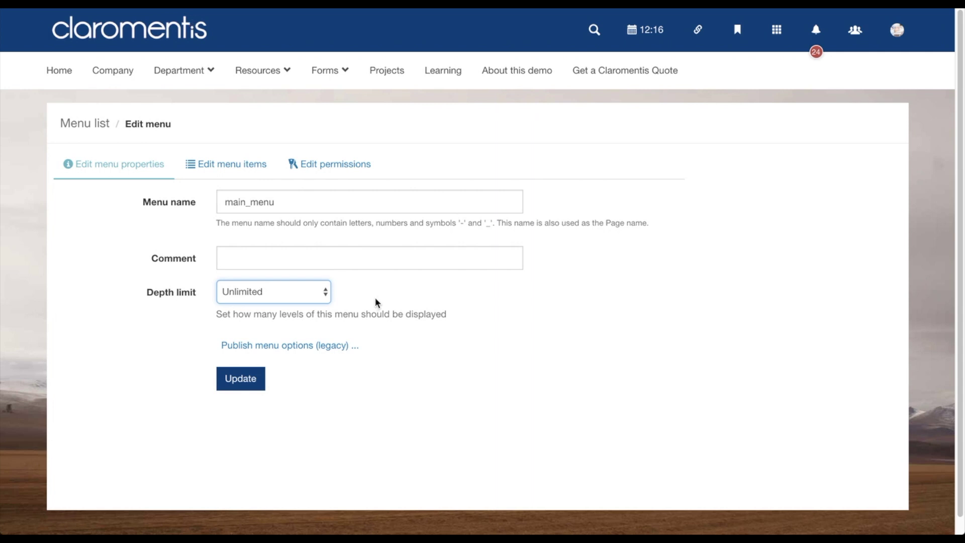
Review and hide the legacy publish options, then save the main_menu properties.
left_click(334, 345)
scroll(359, 368, "down", 2)
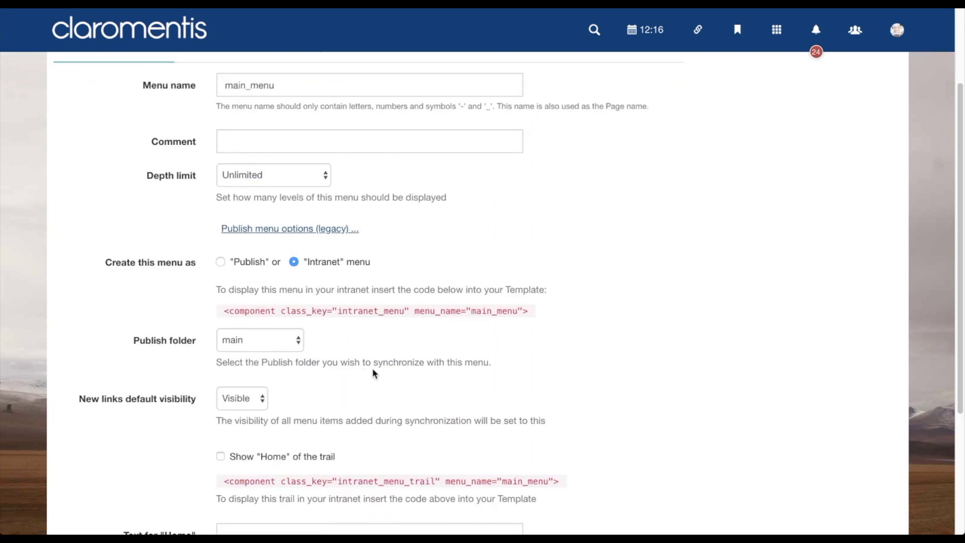
scroll(387, 363, "down", 1)
scroll(387, 363, "down", 1)
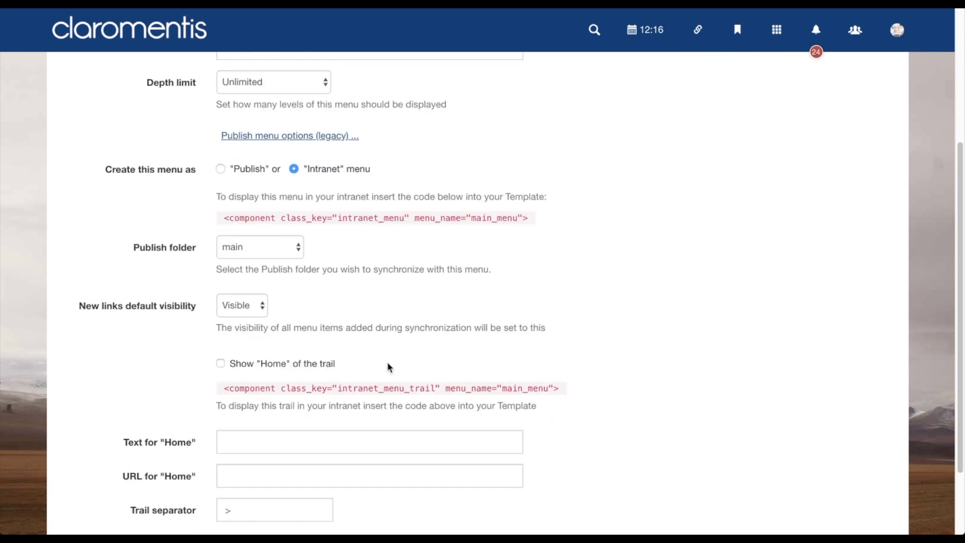
scroll(387, 361, "down", 1)
scroll(387, 361, "down", 1)
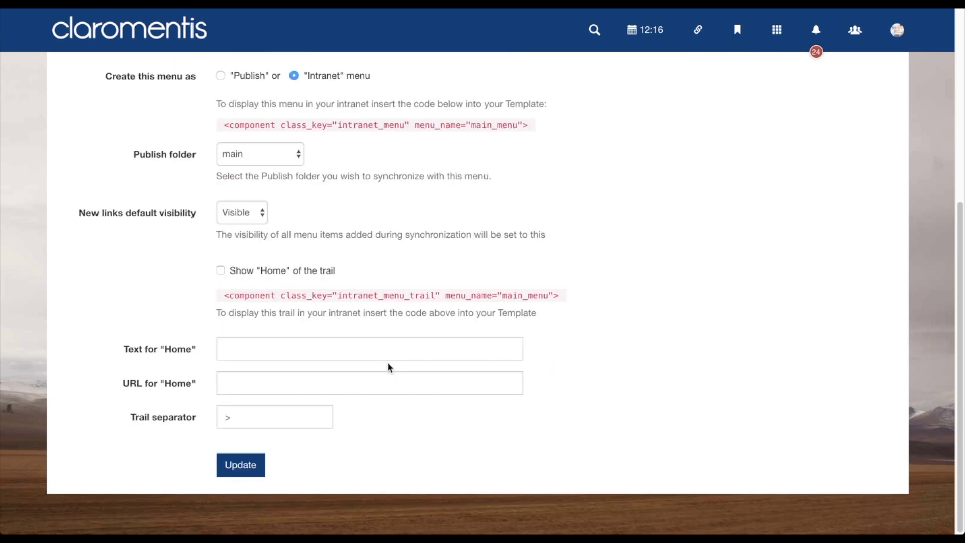
scroll(388, 363, "up", 3)
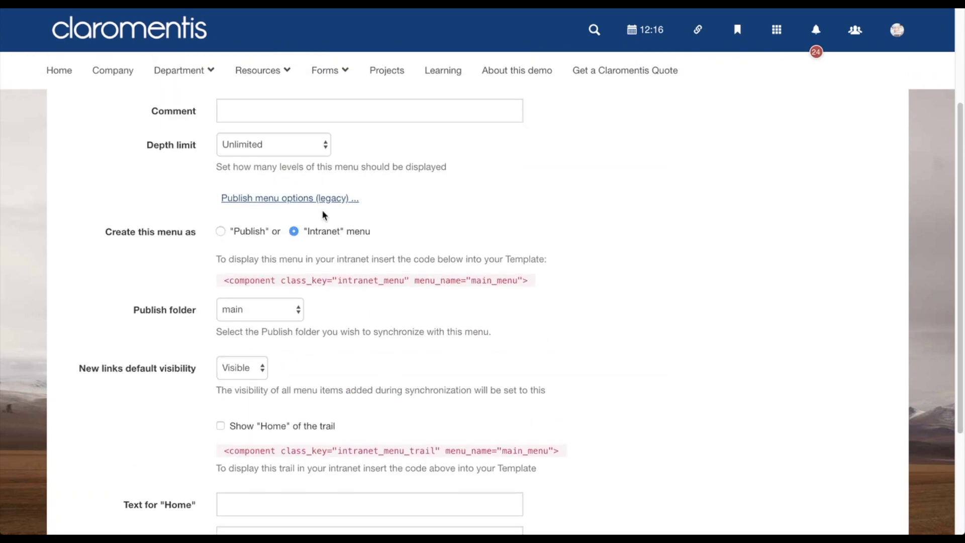
left_click(304, 199)
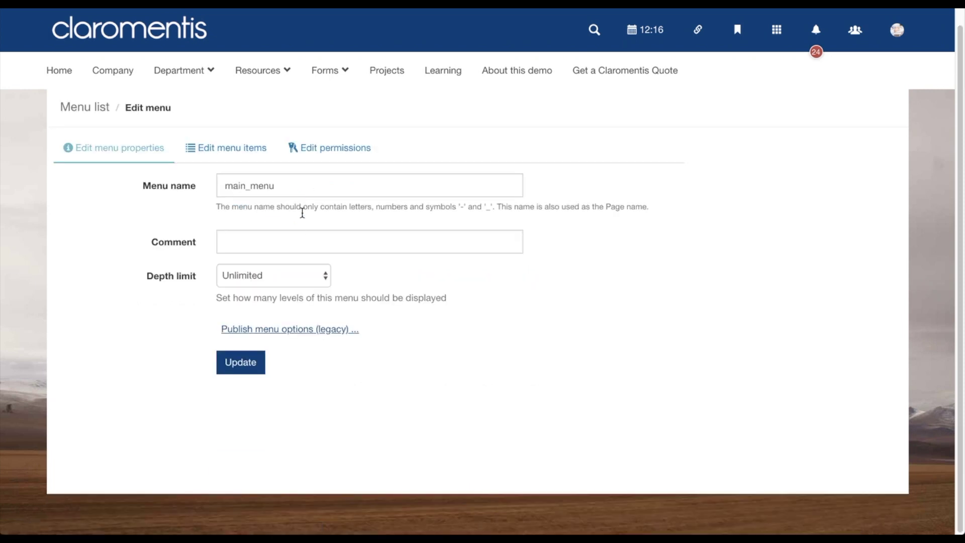
left_click(246, 369)
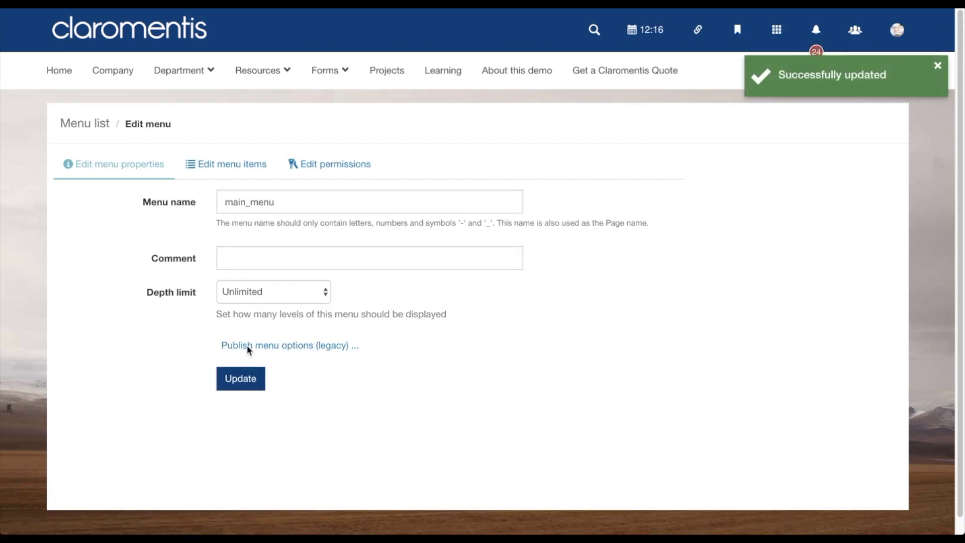
left_click(231, 165)
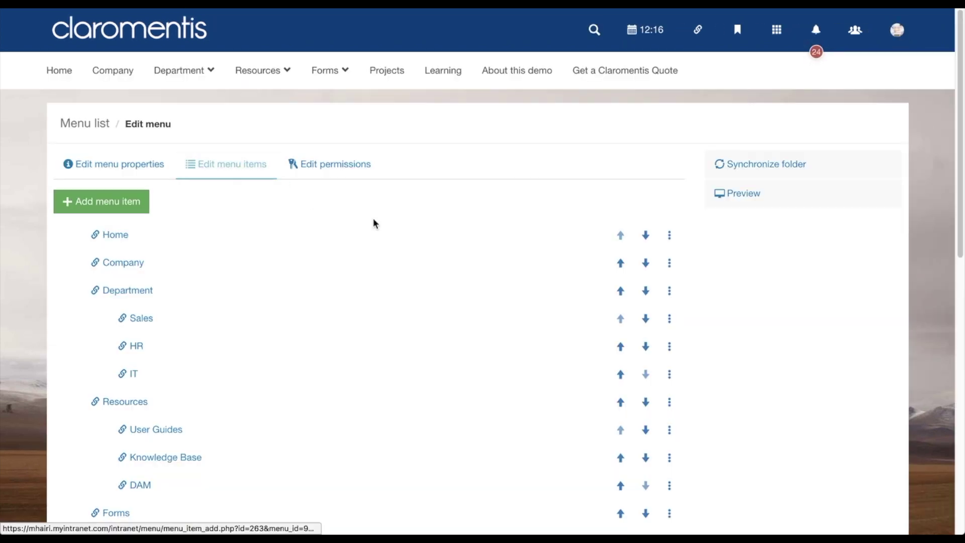
Add a new item to main_menu with its Type set to Link.
scroll(373, 221, "down", 1)
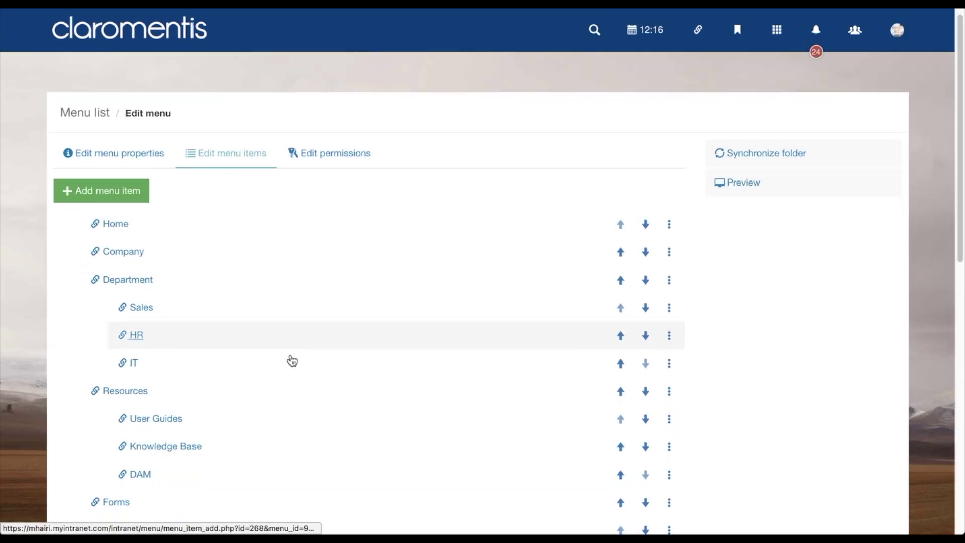
scroll(342, 321, "down", 8)
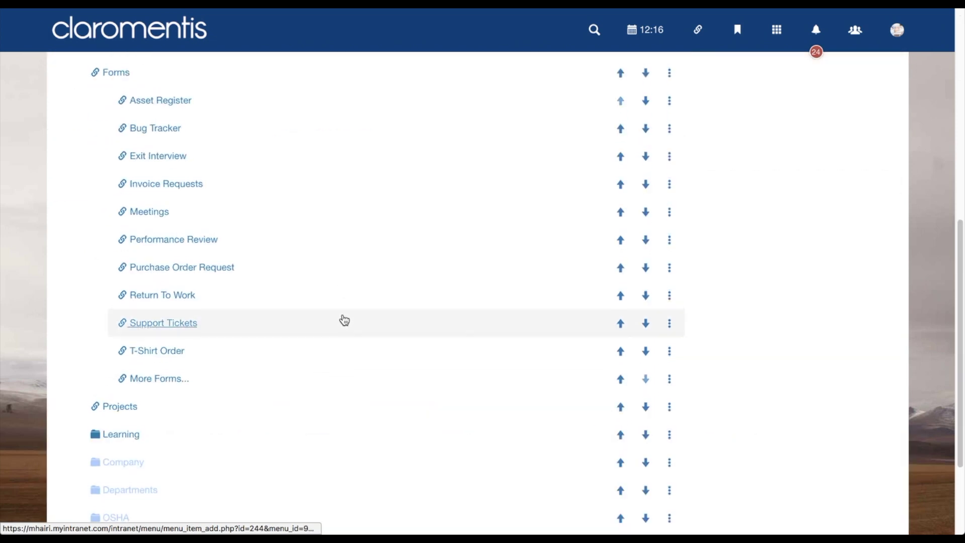
scroll(344, 320, "up", 9)
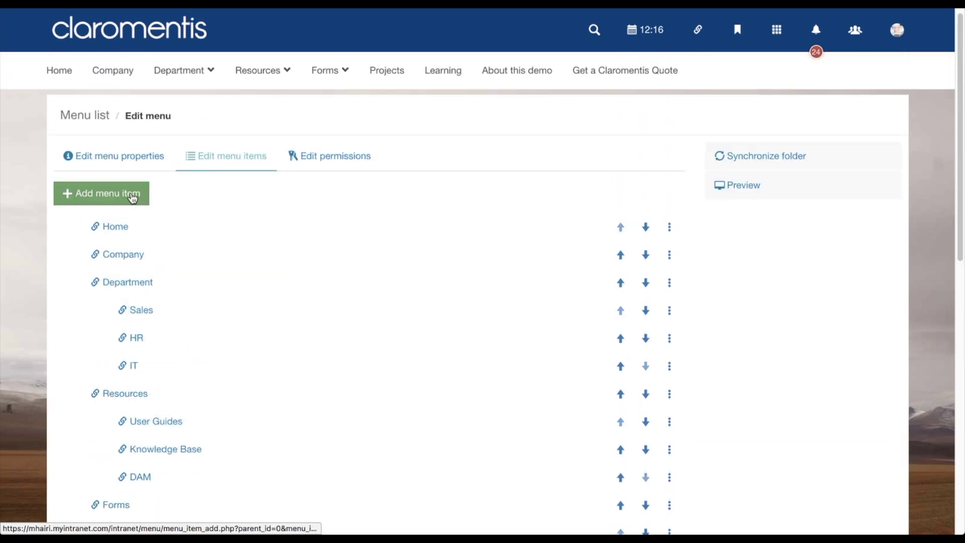
left_click(132, 198)
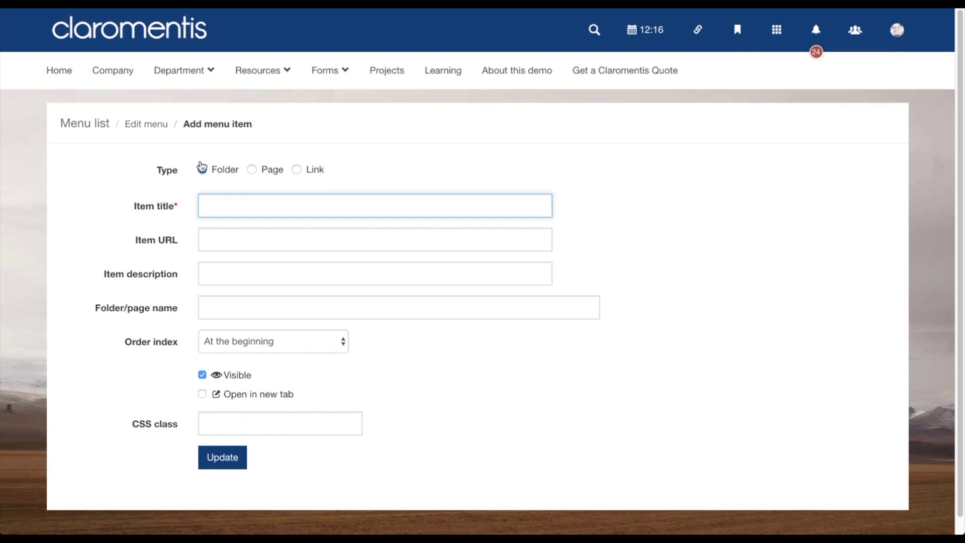
left_click(313, 170)
Save a 'Bug tracker' link to /forms/bugtracker placed at the beginning of the menu.
left_click(313, 172)
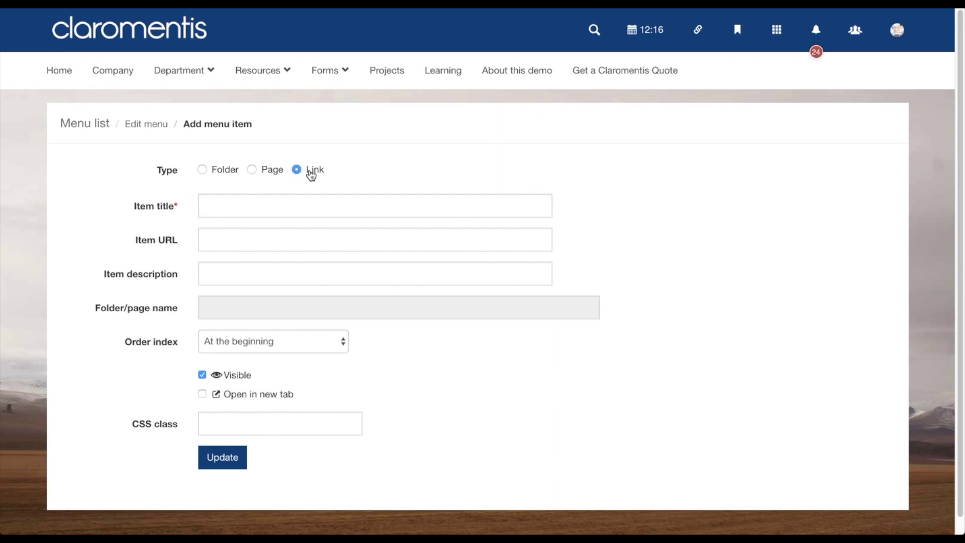
left_click(282, 201)
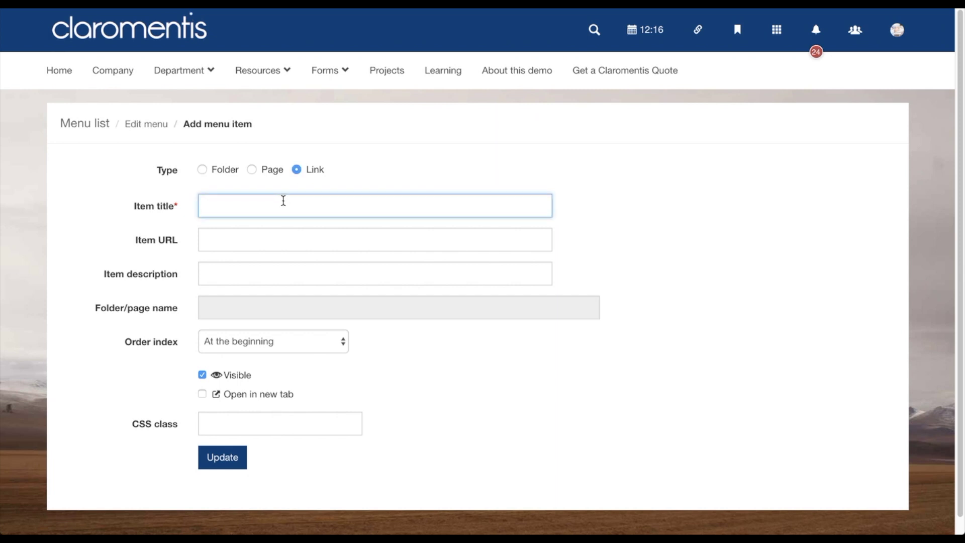
type("Bug tracker")
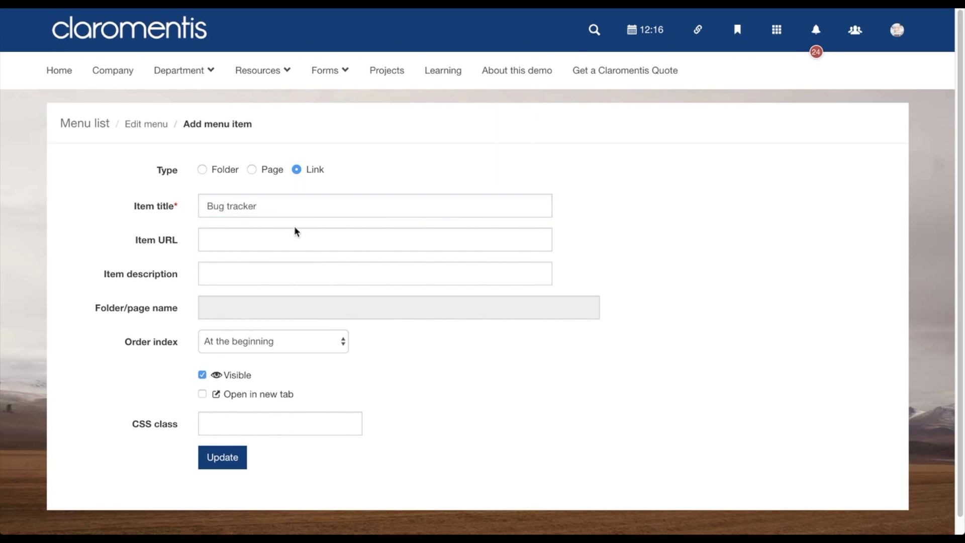
left_click(289, 237)
type("/forms/bugtracker")
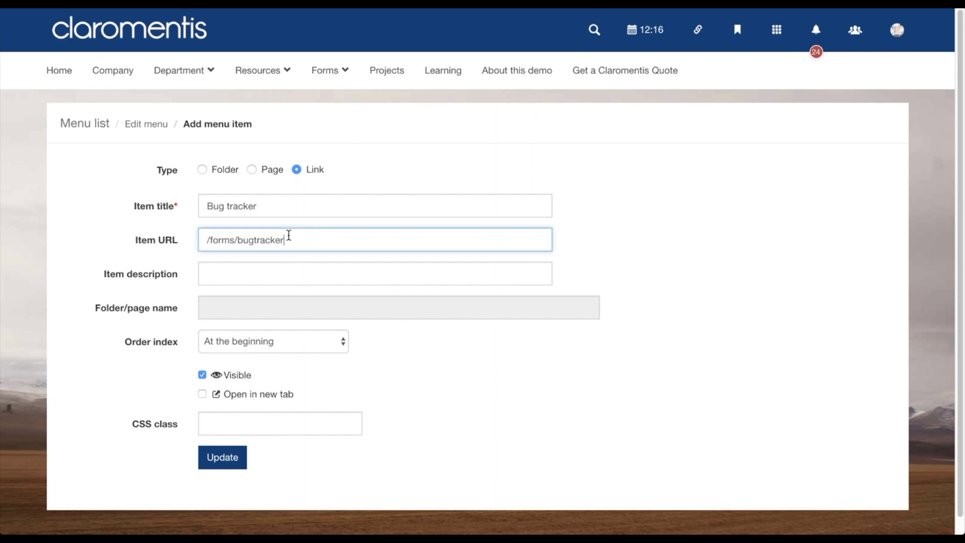
left_click(225, 273)
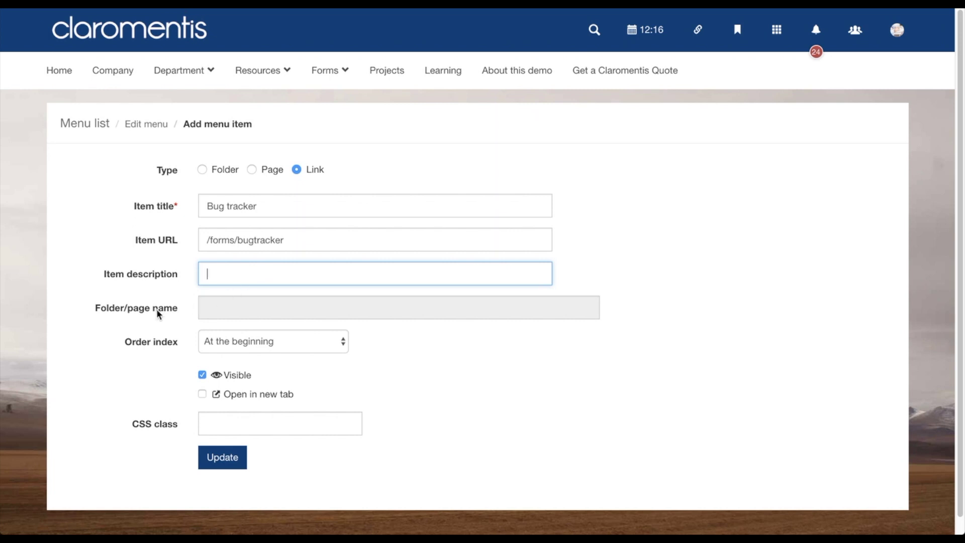
left_click(224, 343)
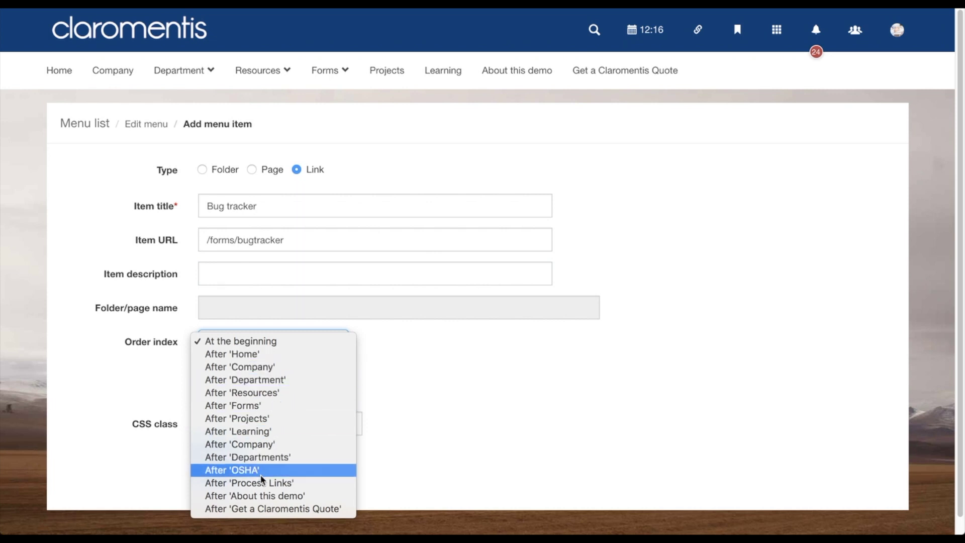
left_click(291, 342)
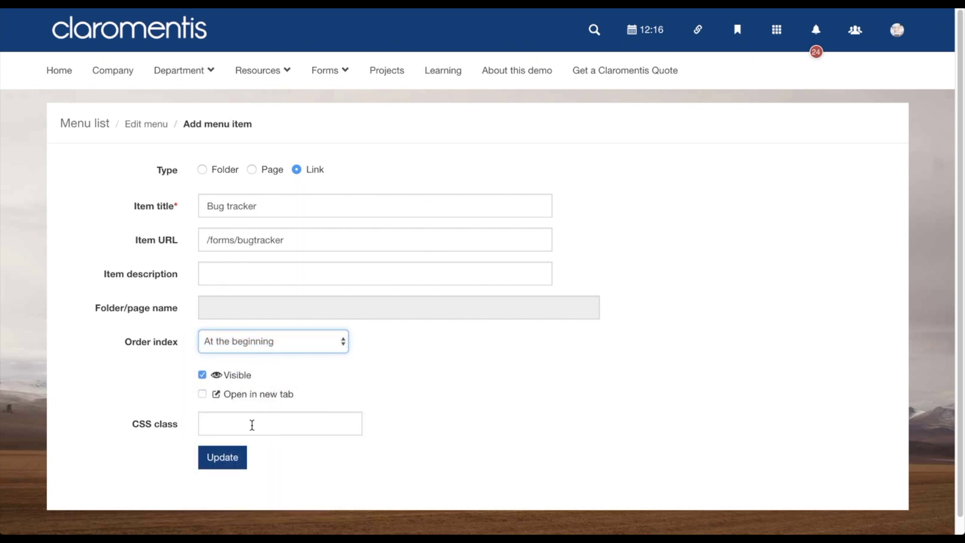
left_click(232, 454)
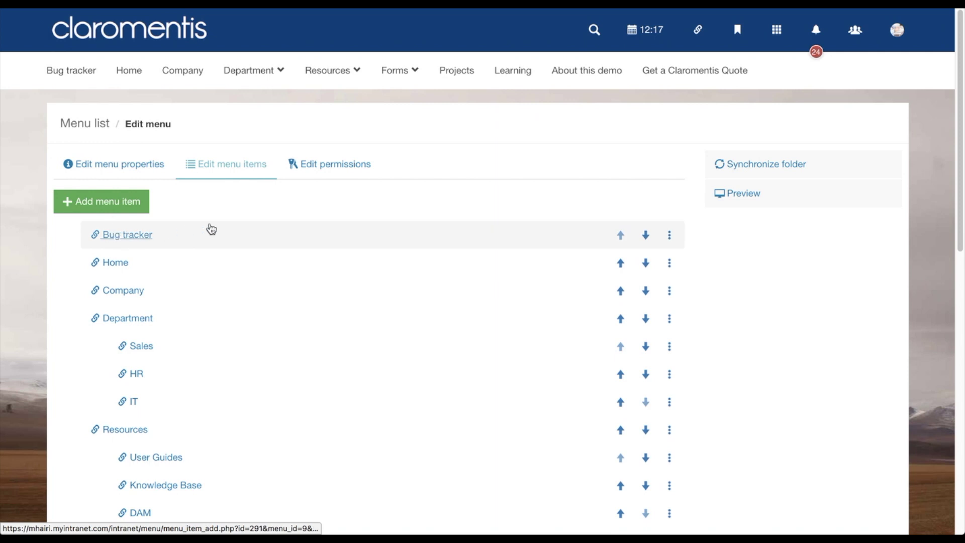
Move the Bug tracker item down two places so it follows Home and Company.
left_click(647, 240)
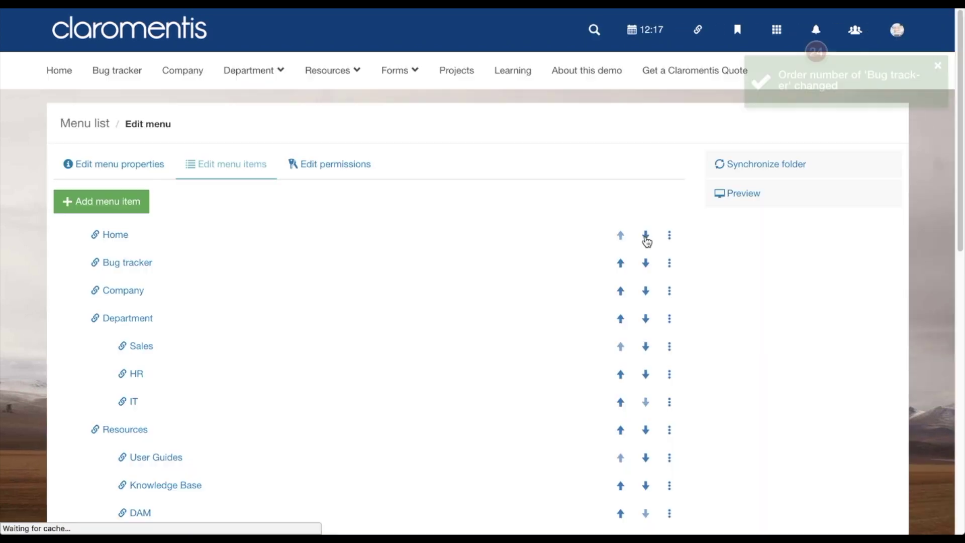
left_click(645, 265)
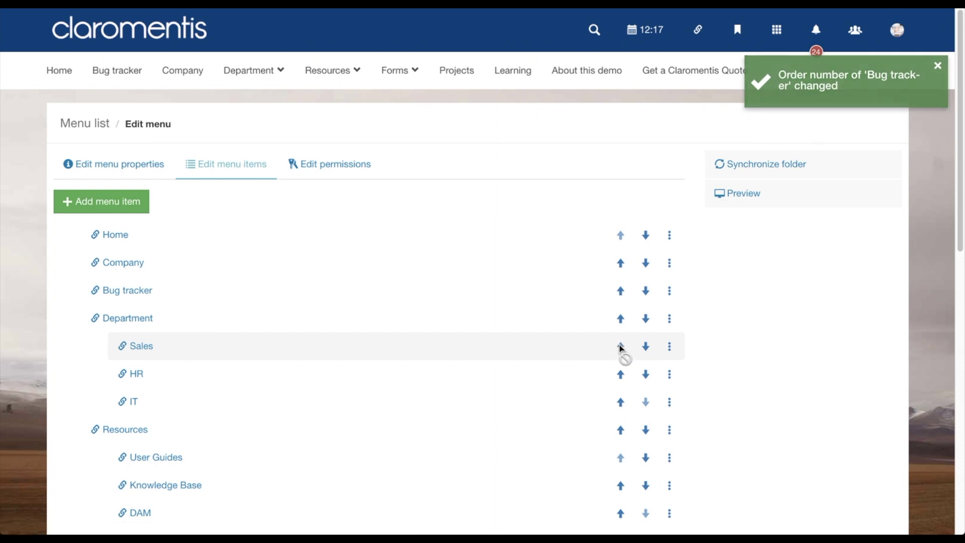
left_click(670, 240)
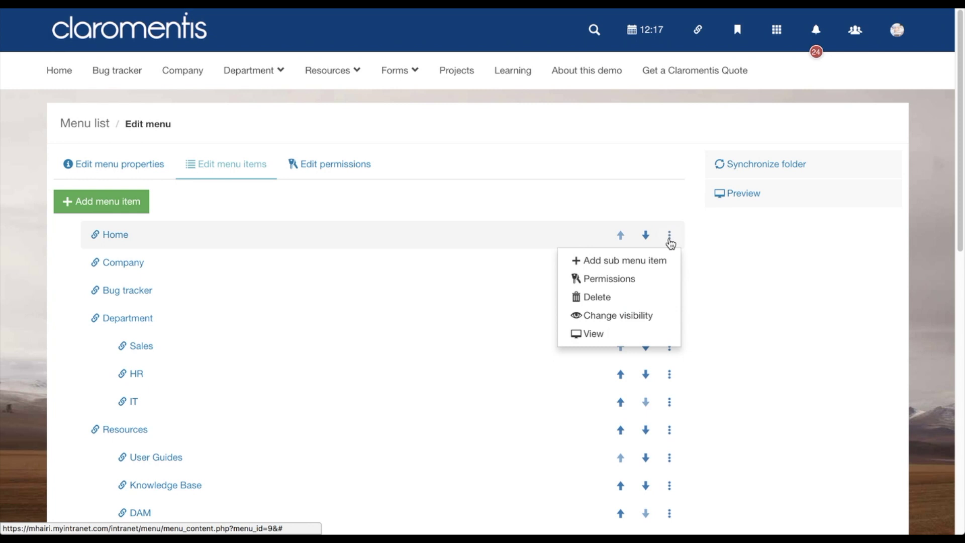
left_click(651, 261)
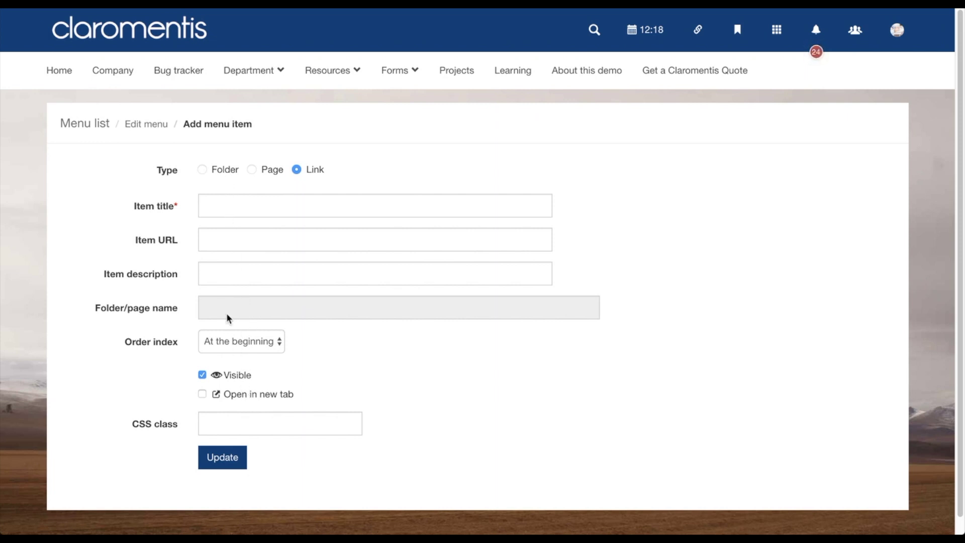
left_click(141, 126)
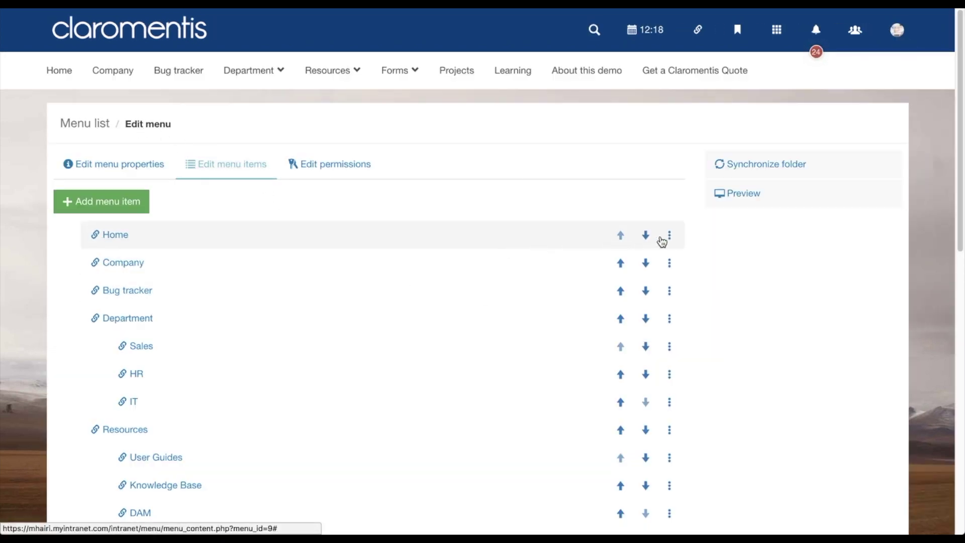
left_click(670, 237)
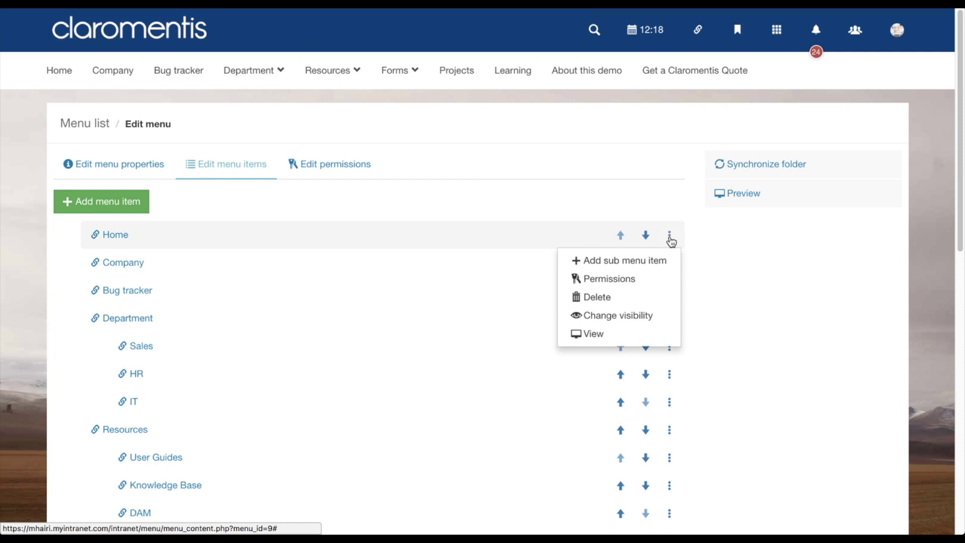
left_click(632, 284)
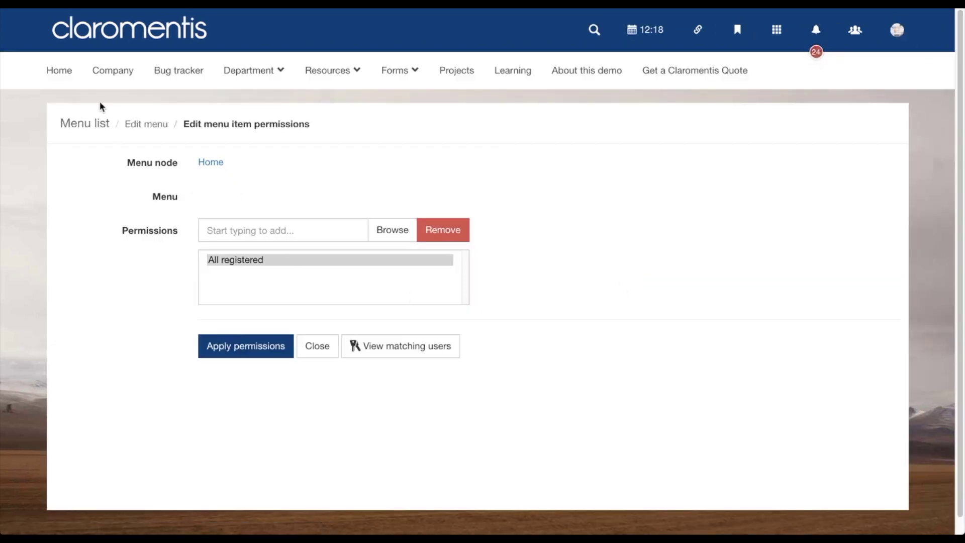
left_click(137, 126)
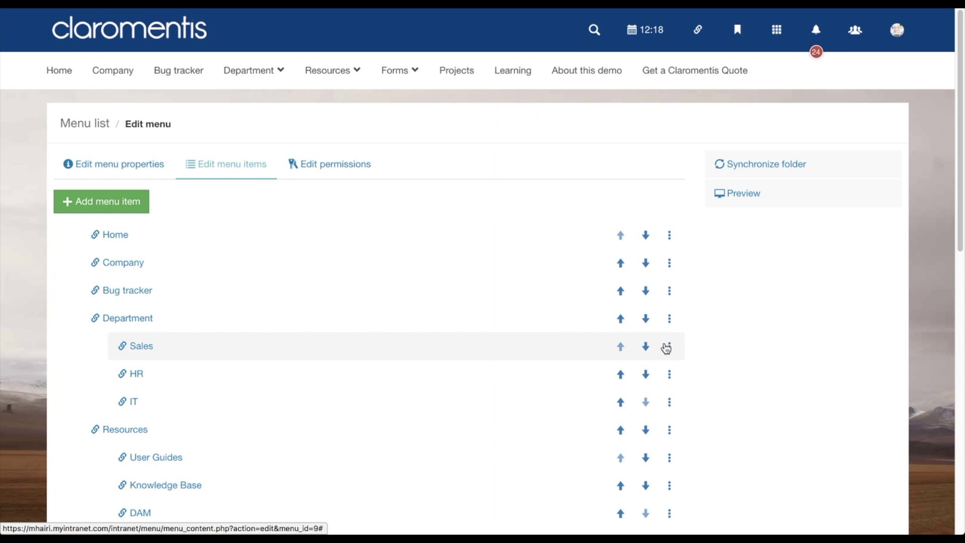
left_click(670, 236)
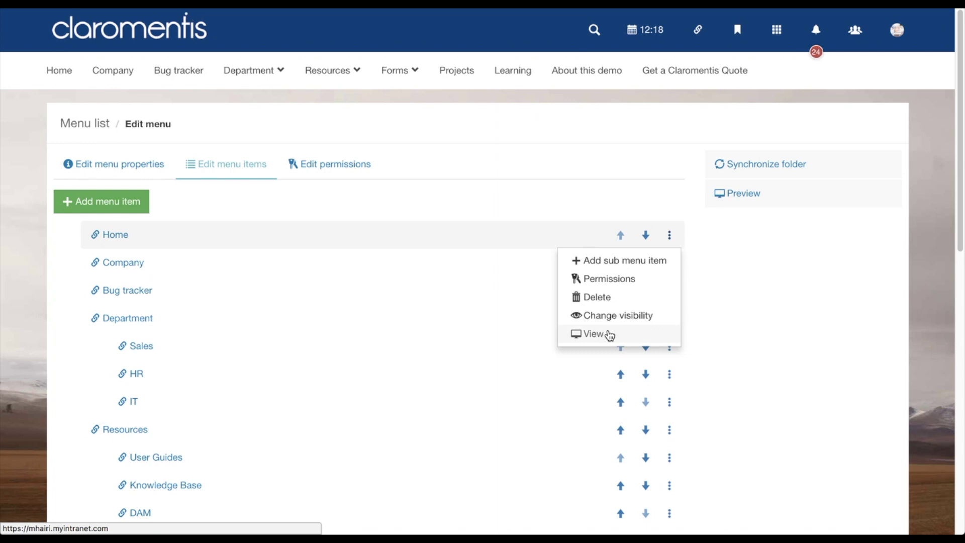
Check main_menu's edit permissions, then return to the Menu list and add a new menu.
left_click(315, 166)
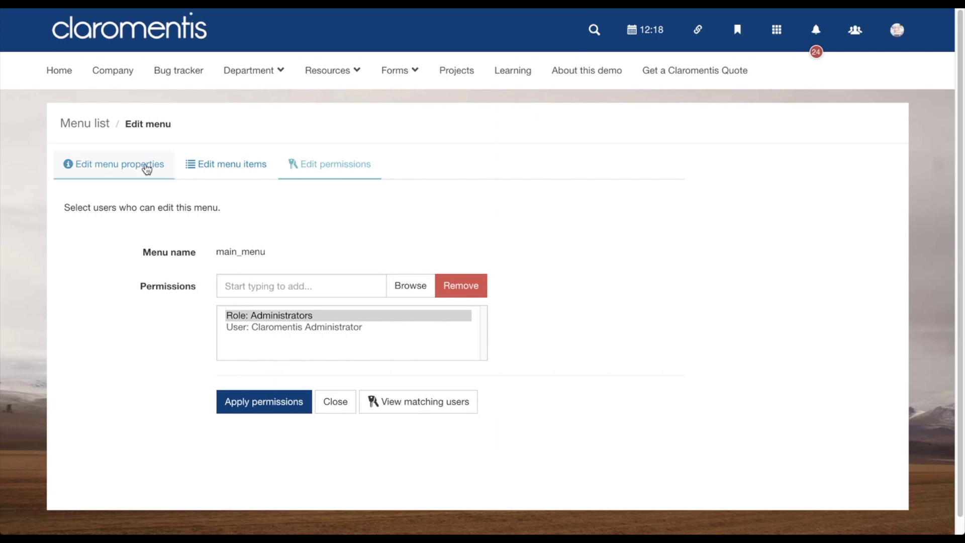
left_click(102, 126)
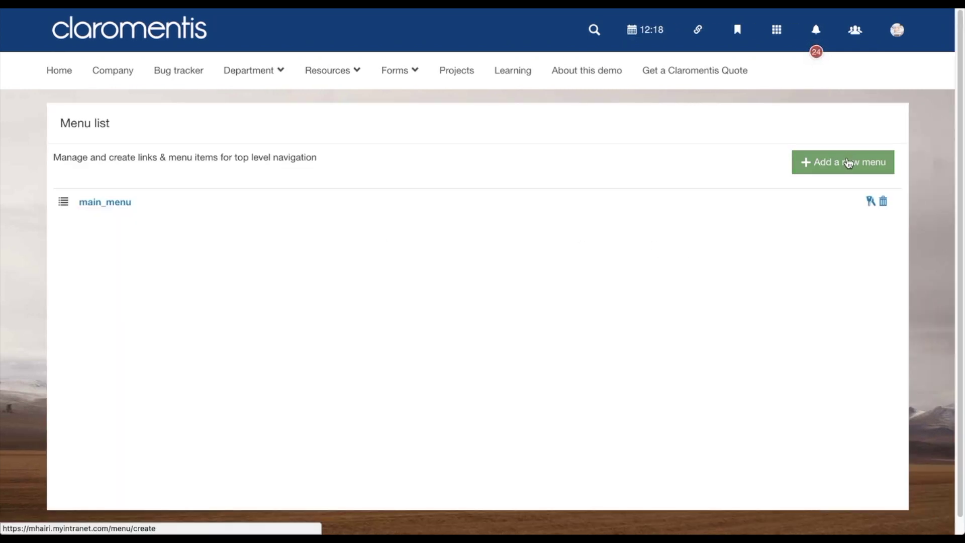
left_click(846, 165)
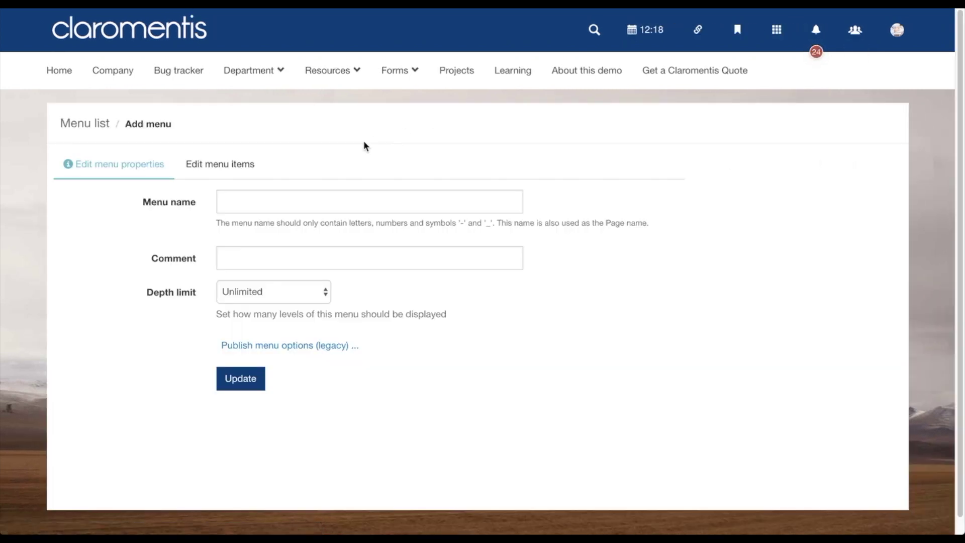